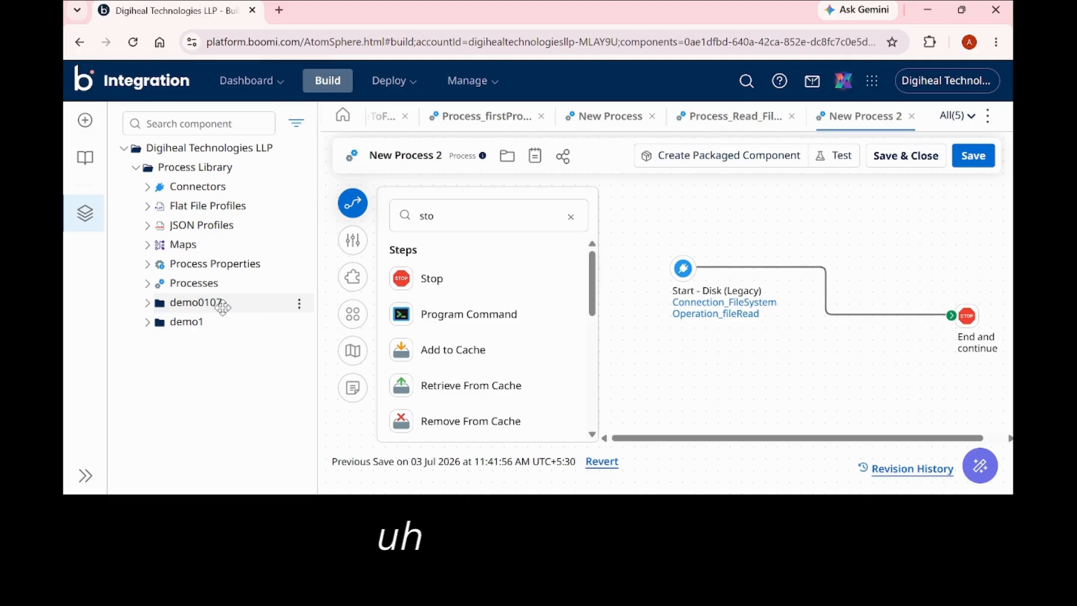
- Create a new Process component in the demo0107 folder and set its start step to No Data
{"action": "left_click", "coordinate": [298, 304]}
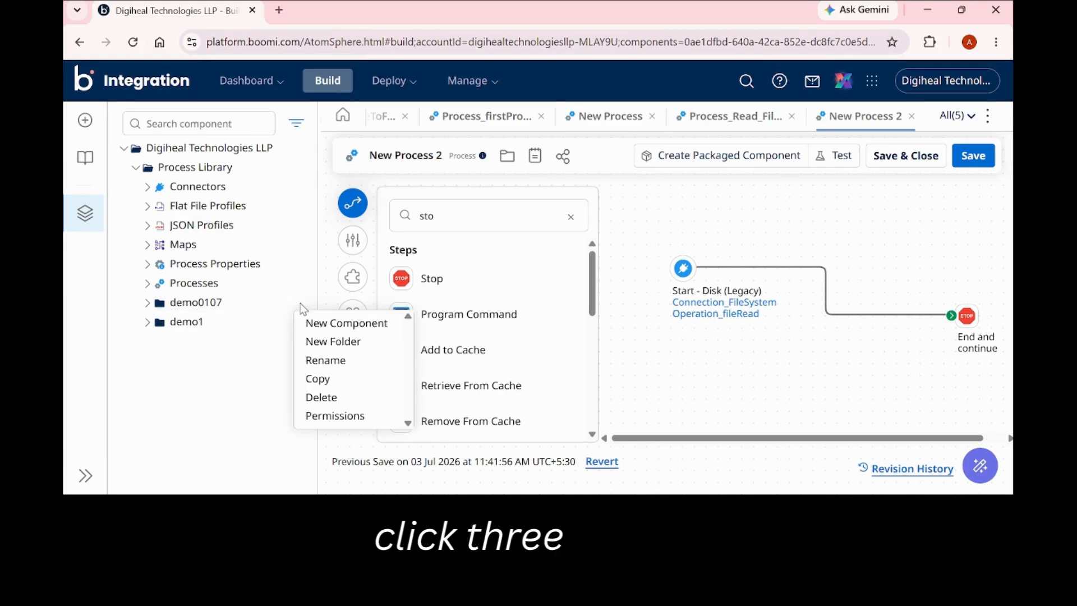
{"action": "left_click", "coordinate": [335, 326]}
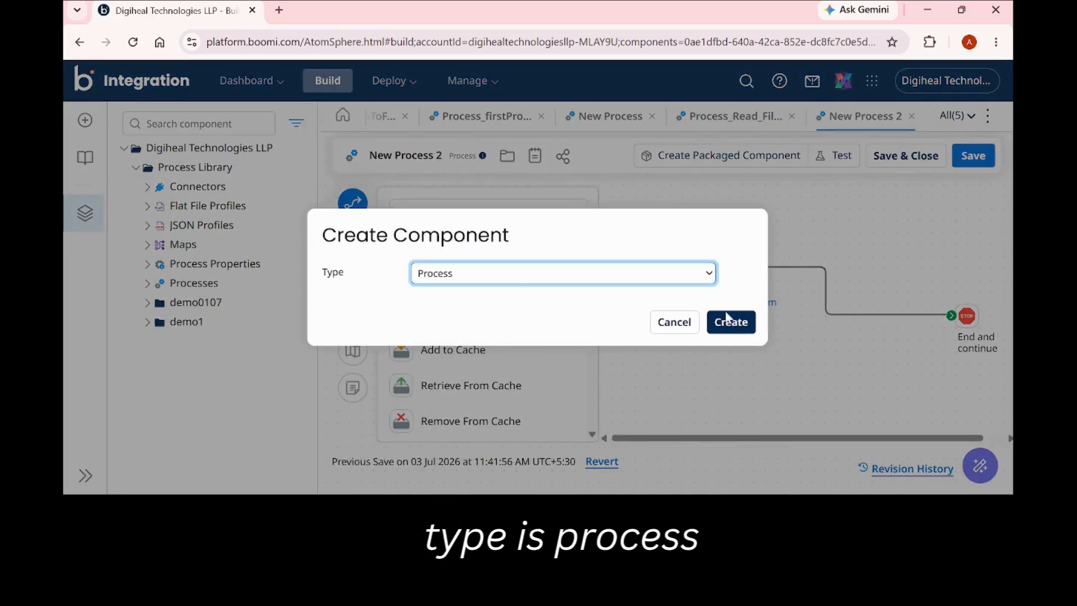
{"action": "left_click", "coordinate": [733, 324]}
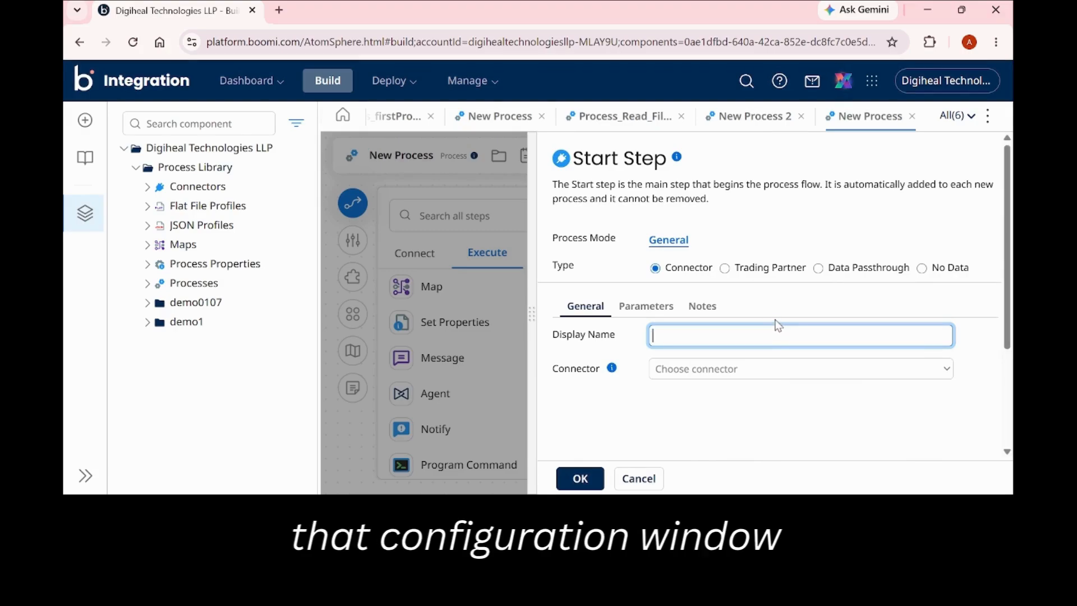
{"action": "left_click", "coordinate": [921, 269]}
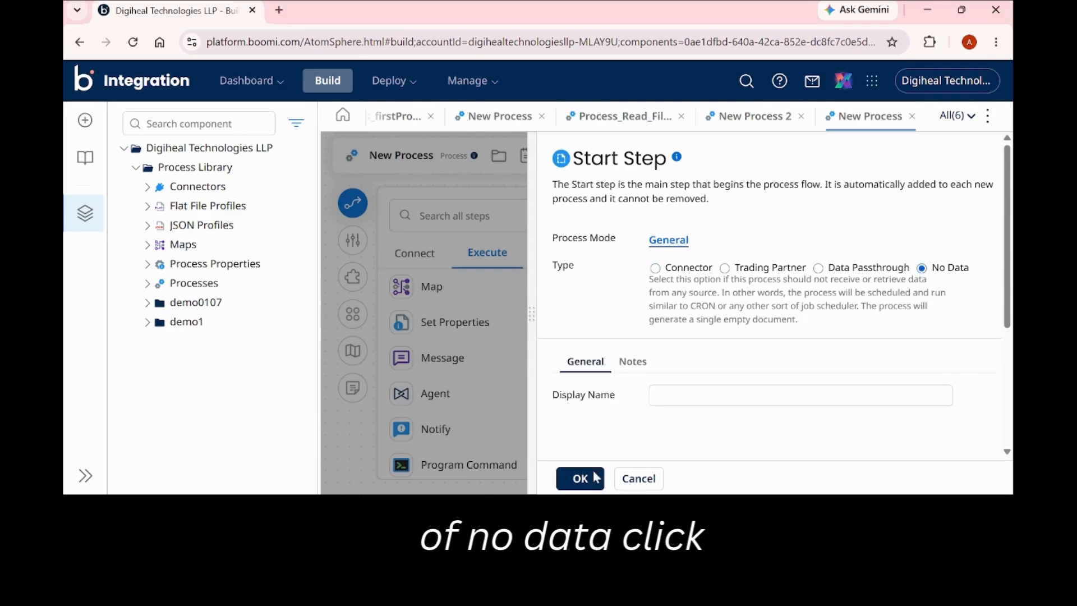
{"action": "left_click", "coordinate": [579, 484]}
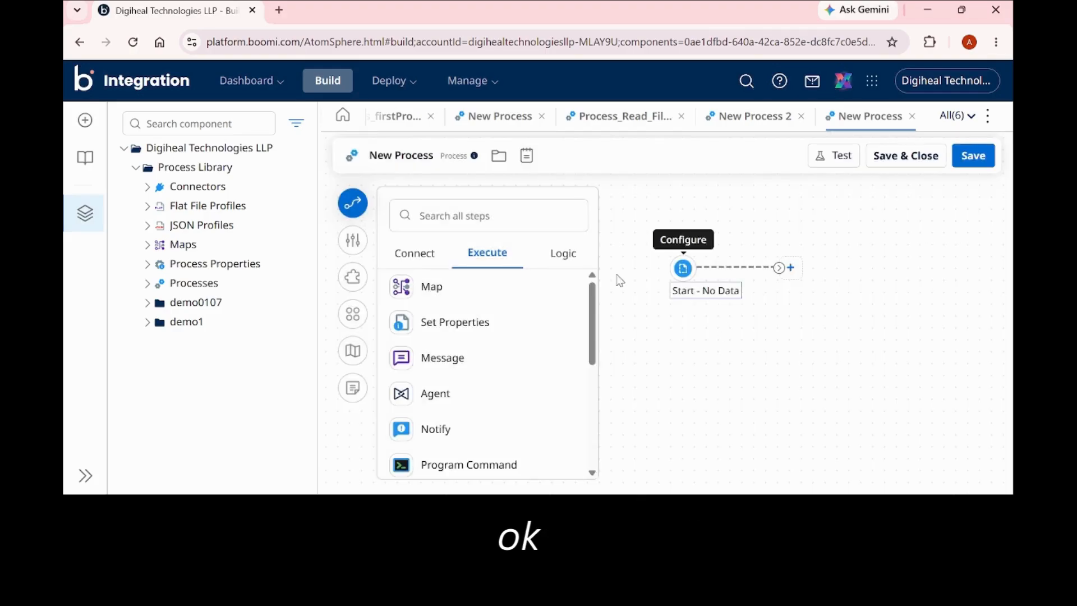
- Add a Message step containing the CSV header Name,Roll,City,State,Country,Phone and two sample records, and connect the Start step to it
{"action": "left_click", "coordinate": [478, 214]}
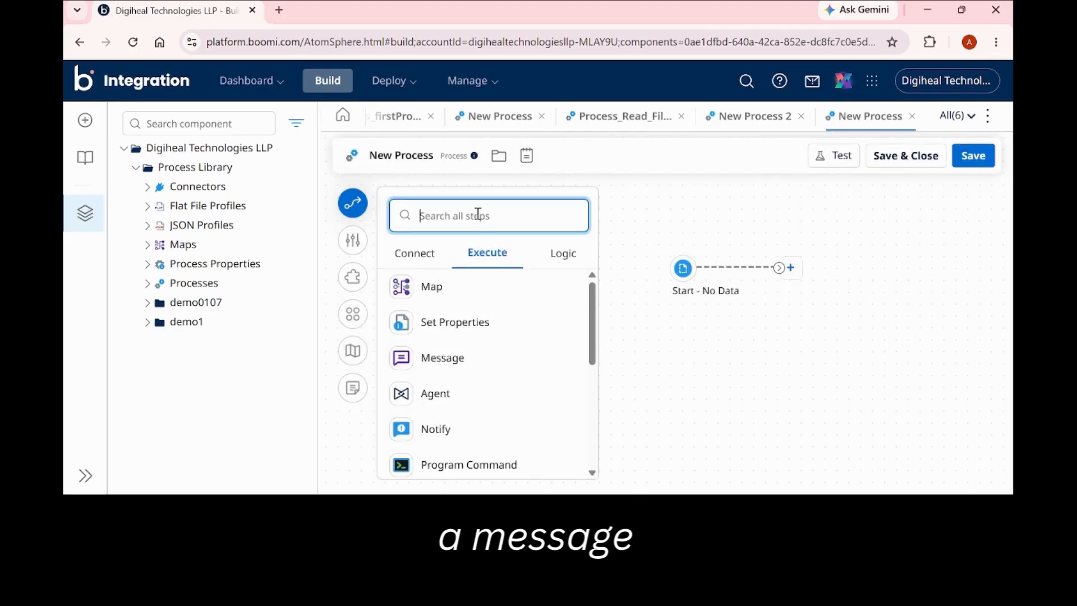
{"action": "type", "text": "mess"}
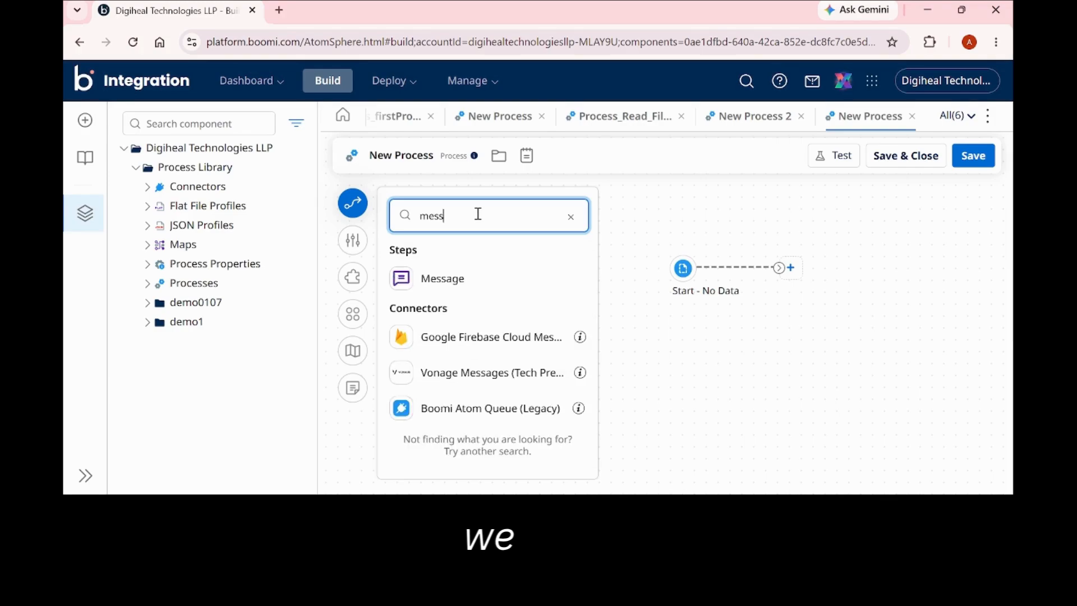
{"action": "left_click_drag", "start_coordinate": [443, 278], "coordinate": [906, 321]}
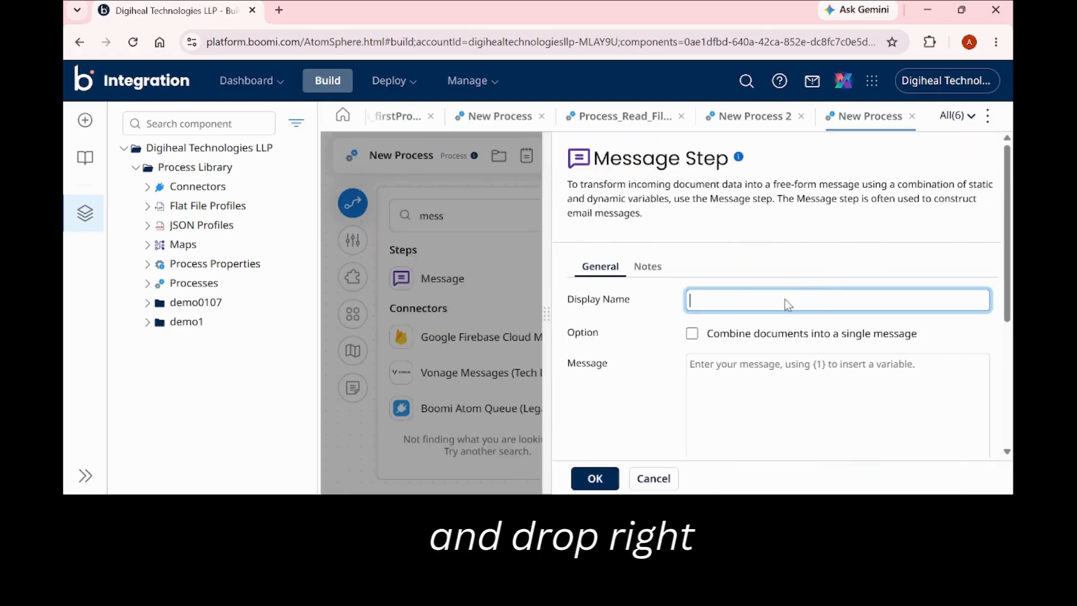
{"action": "left_click", "coordinate": [719, 388]}
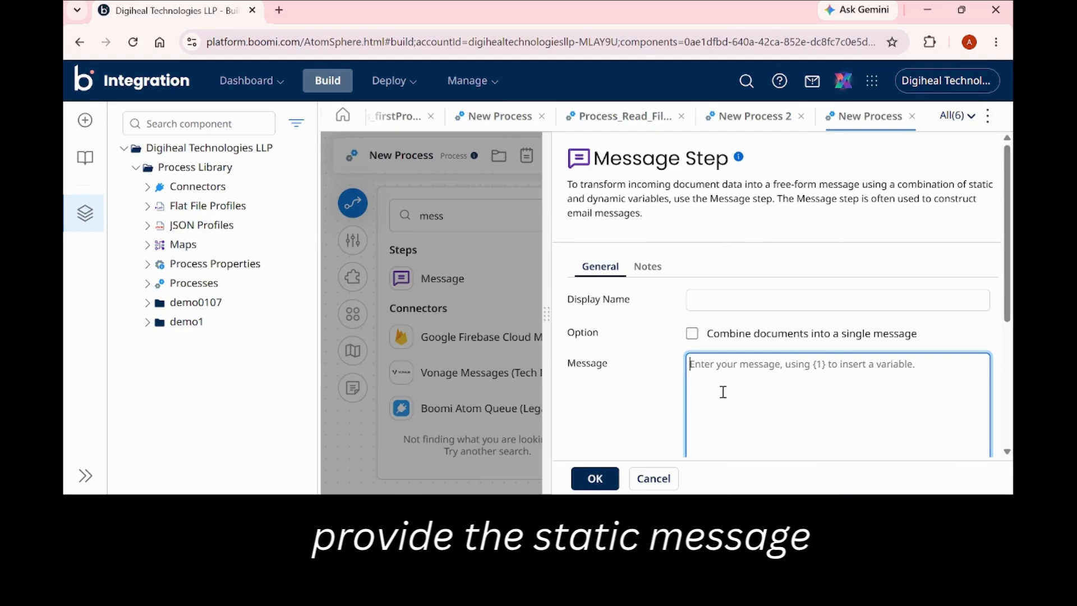
{"action": "type", "text": "Name,Roll,City,State,Country,Phone Ajay,1,Patna,Bihar,IN,99102 Mano,2,Ranchi,Jharkhand,IN,123456"}
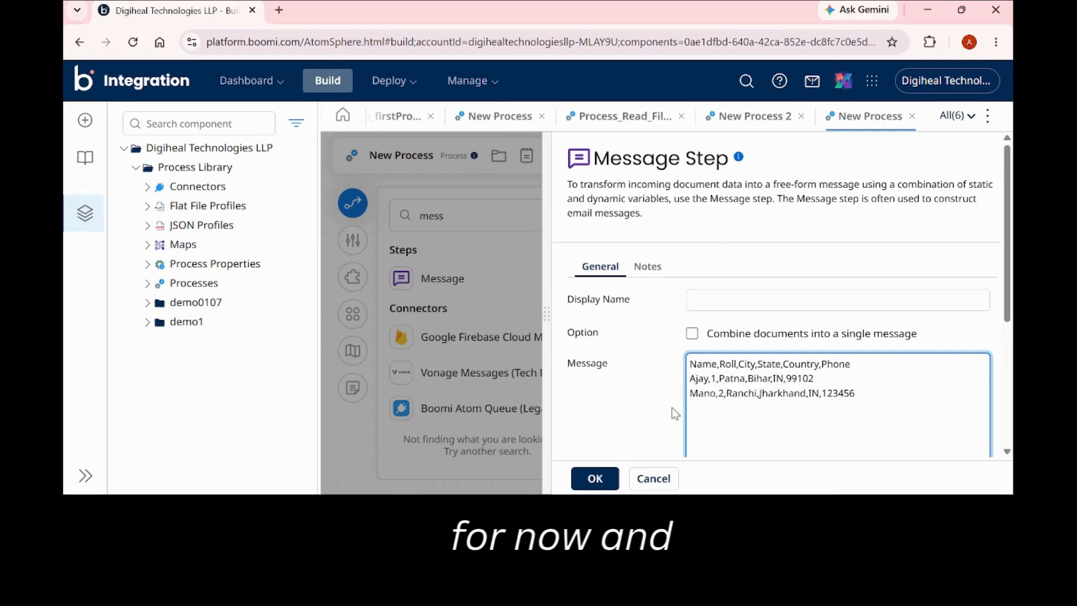
{"action": "left_click", "coordinate": [595, 478]}
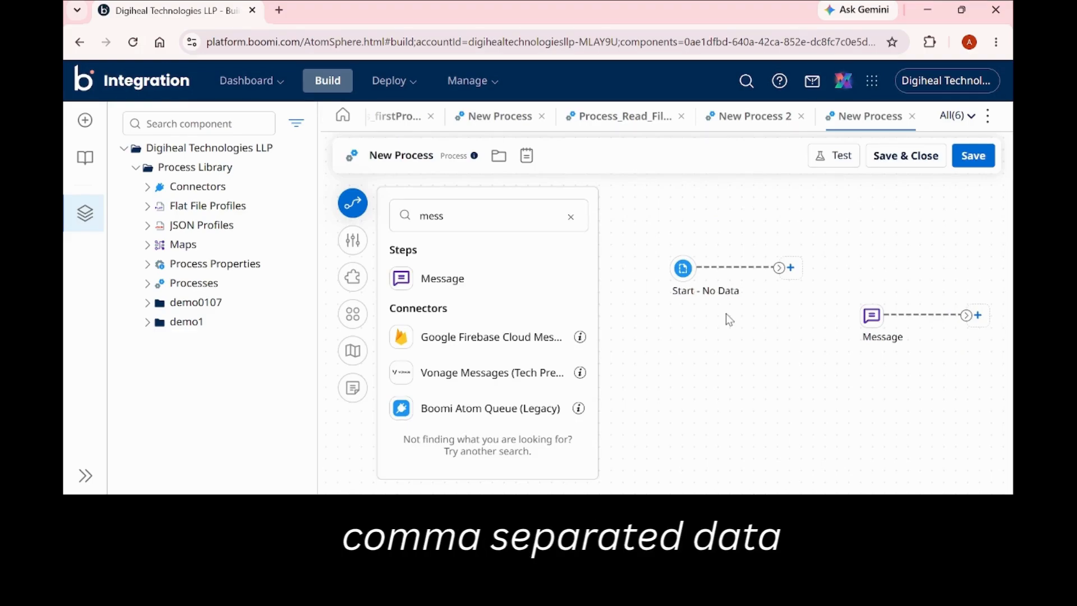
{"action": "left_click_drag", "start_coordinate": [780, 271], "coordinate": [866, 317]}
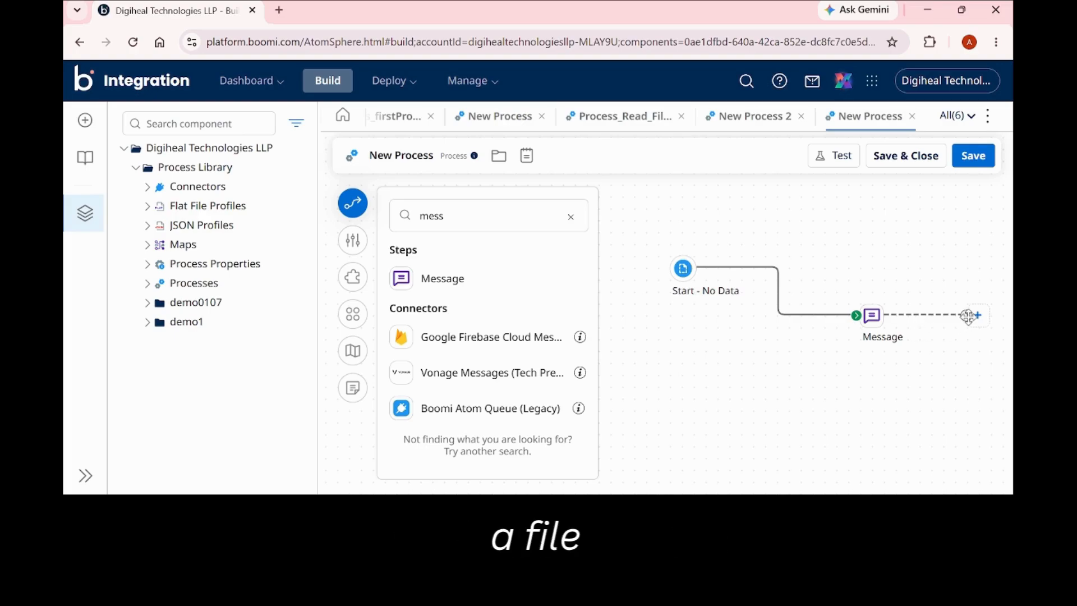
- Find the Disk (Legacy) connector and place it on the canvas below the Message step
{"action": "left_click", "coordinate": [466, 215]}
{"action": "double_click", "coordinate": [466, 215]}
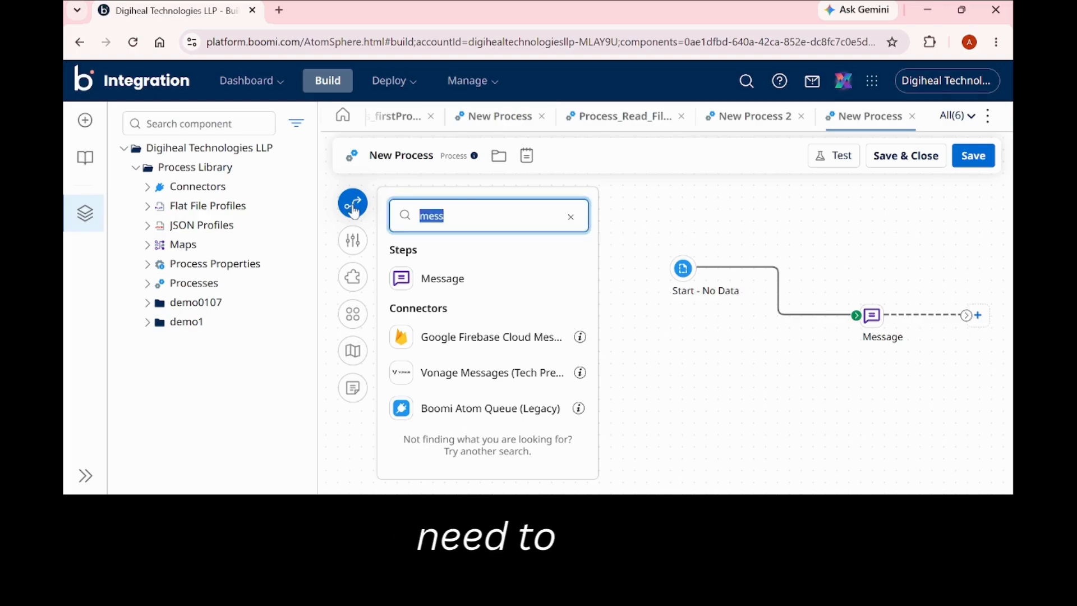
{"action": "type", "text": "dis"}
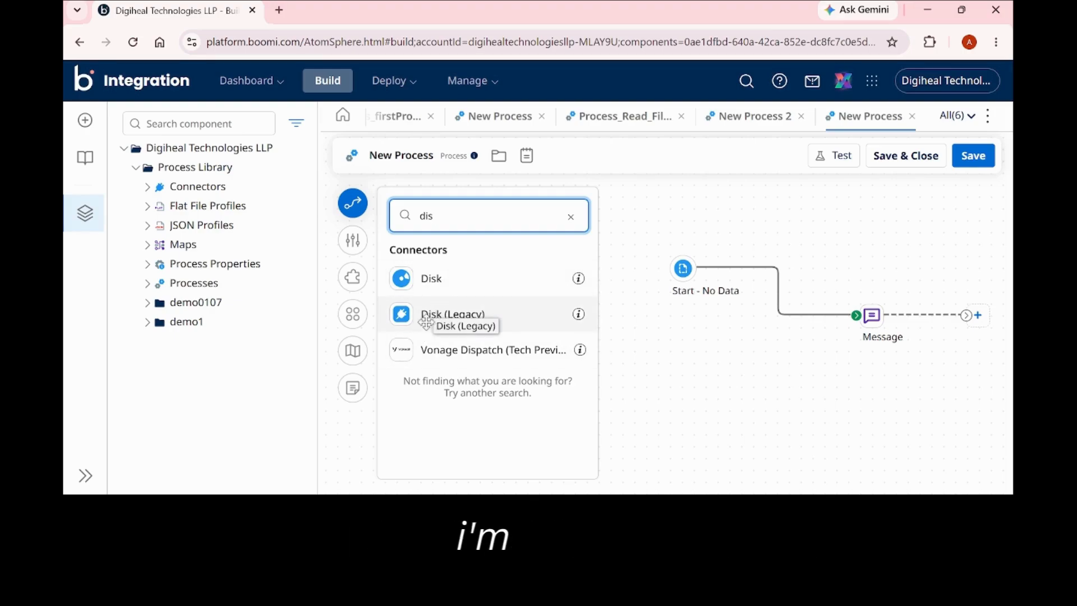
{"action": "left_click_drag", "start_coordinate": [432, 318], "coordinate": [799, 394]}
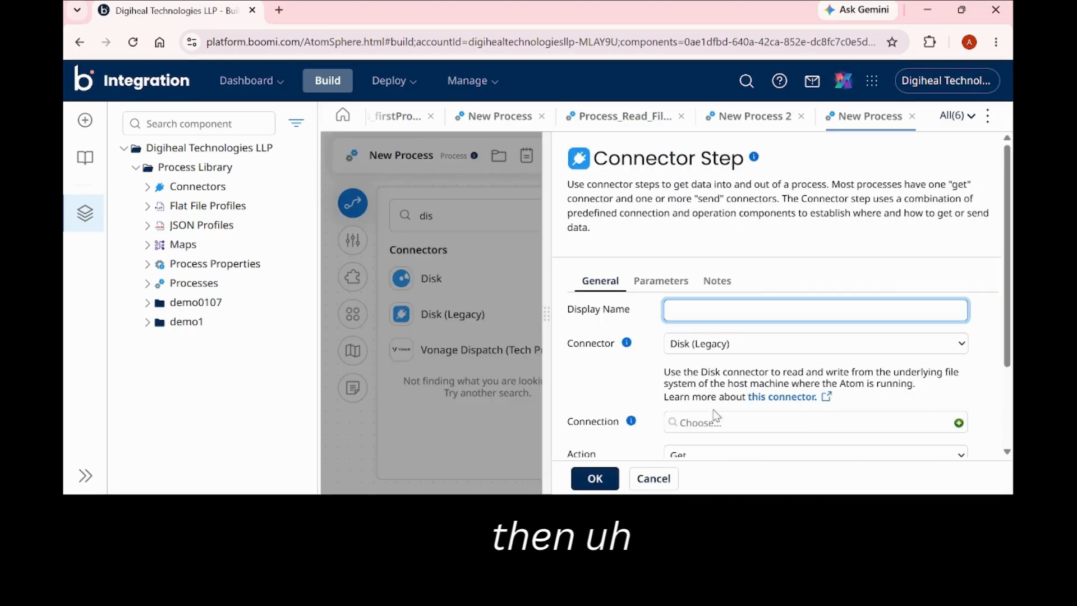
- Create a new connection for the Disk (Legacy) step and name it Connection_demoFilesystem
{"action": "scroll", "coordinate": [693, 368], "scroll_direction": "down", "scroll_amount": 2}
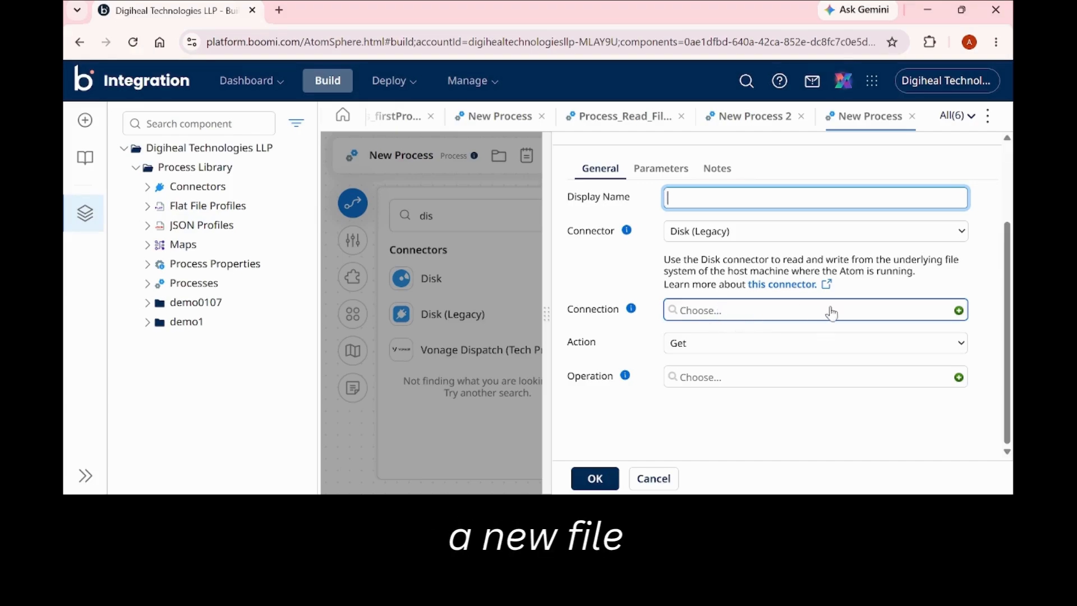
{"action": "left_click", "coordinate": [958, 311]}
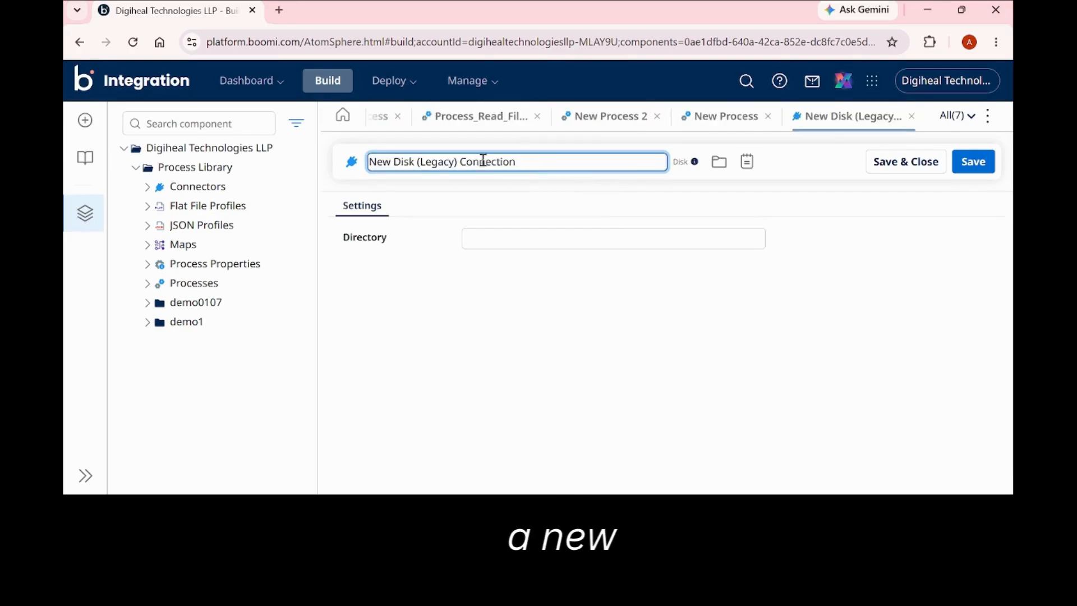
{"action": "left_click_drag", "start_coordinate": [524, 160], "coordinate": [270, 156]}
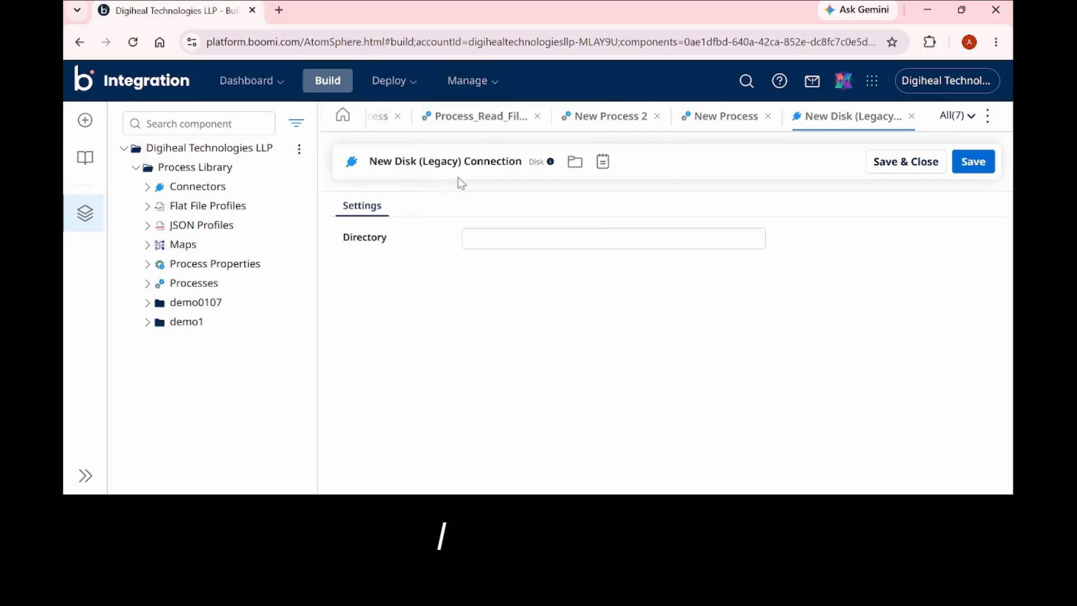
{"action": "left_click", "coordinate": [524, 165]}
{"action": "left_click", "coordinate": [525, 164]}
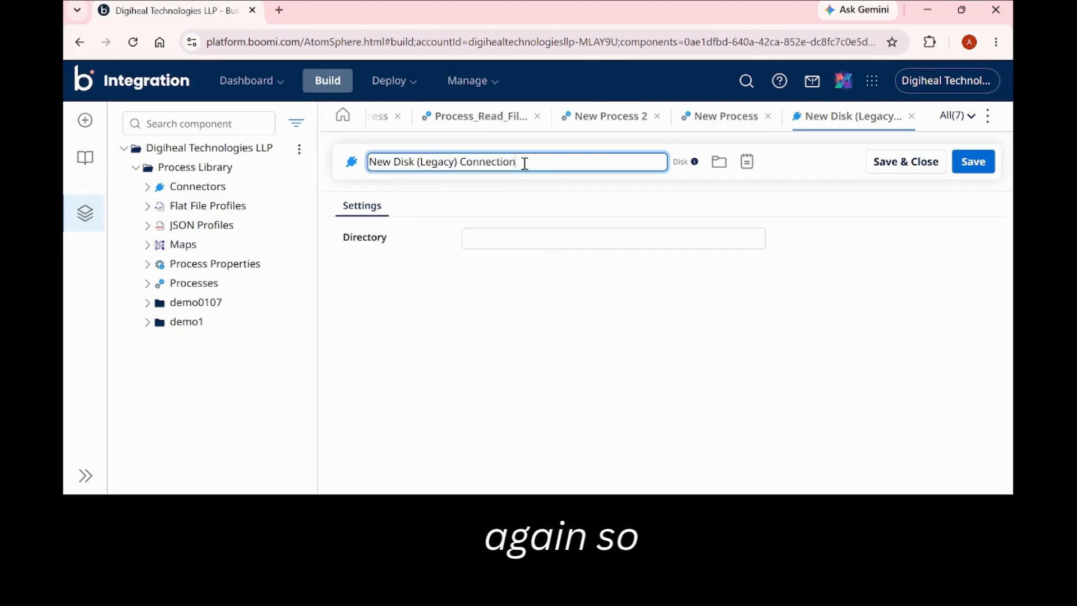
{"action": "left_click_drag", "start_coordinate": [524, 164], "coordinate": [350, 175]}
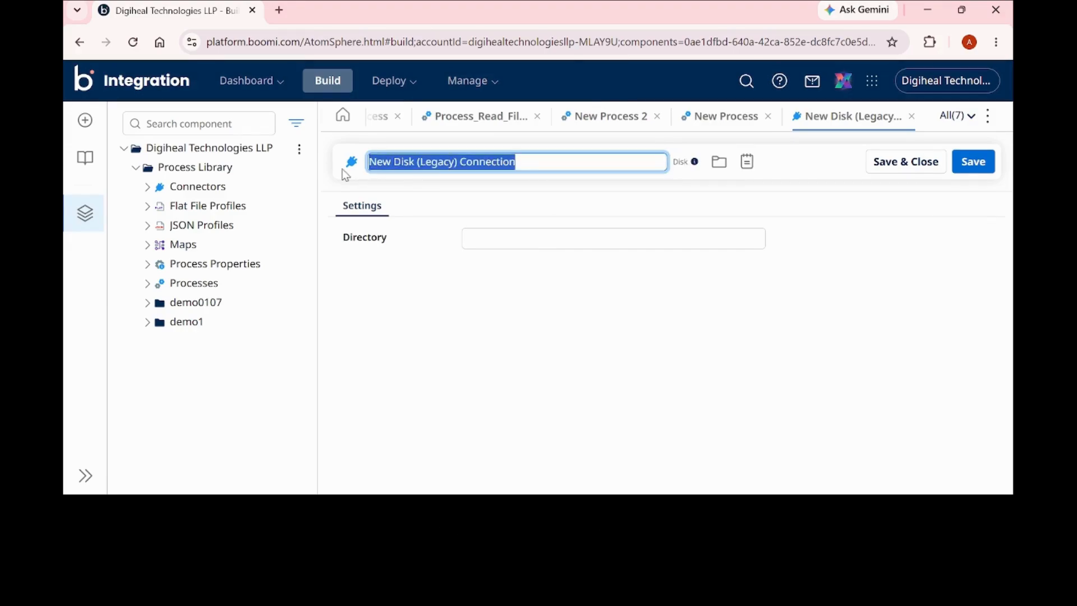
{"action": "type", "text": "Connection_"}
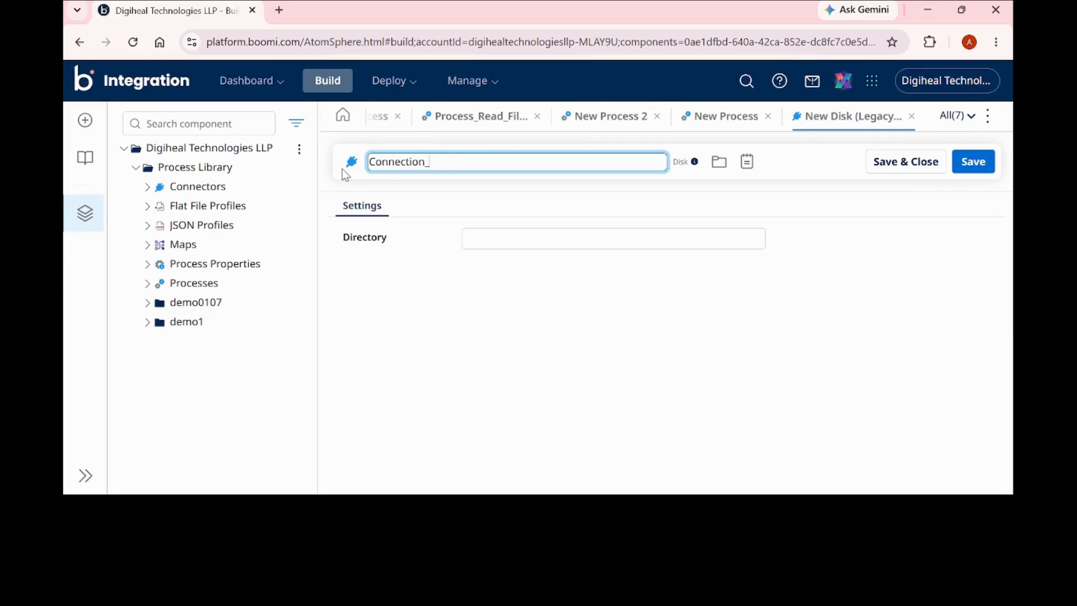
{"action": "type", "text": "moFilesystem"}
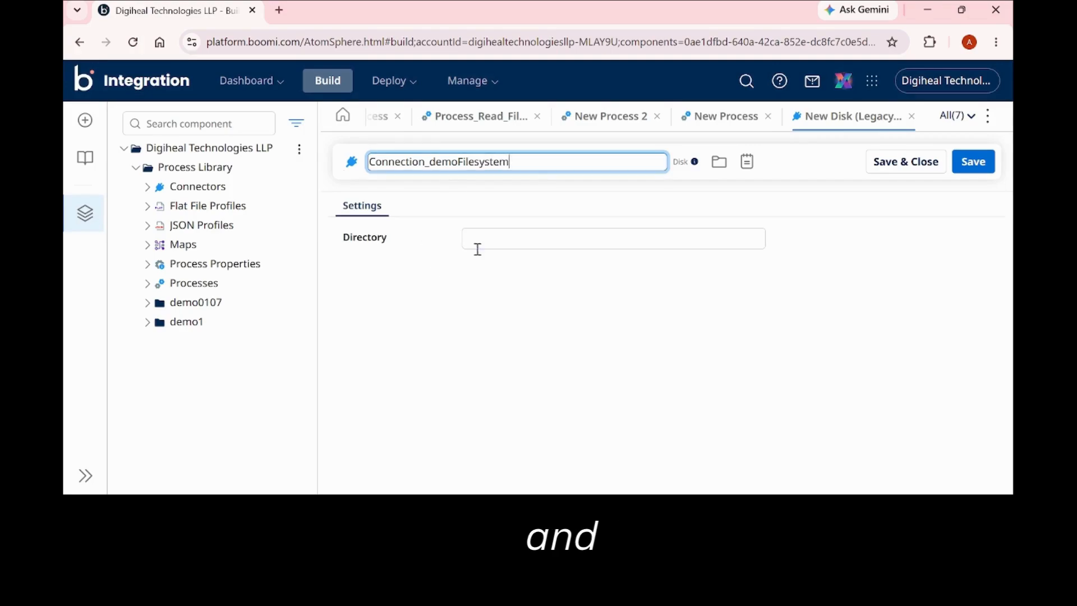
- Set the connection's directory to ./data, then save and close the connection
{"action": "left_click", "coordinate": [481, 245]}
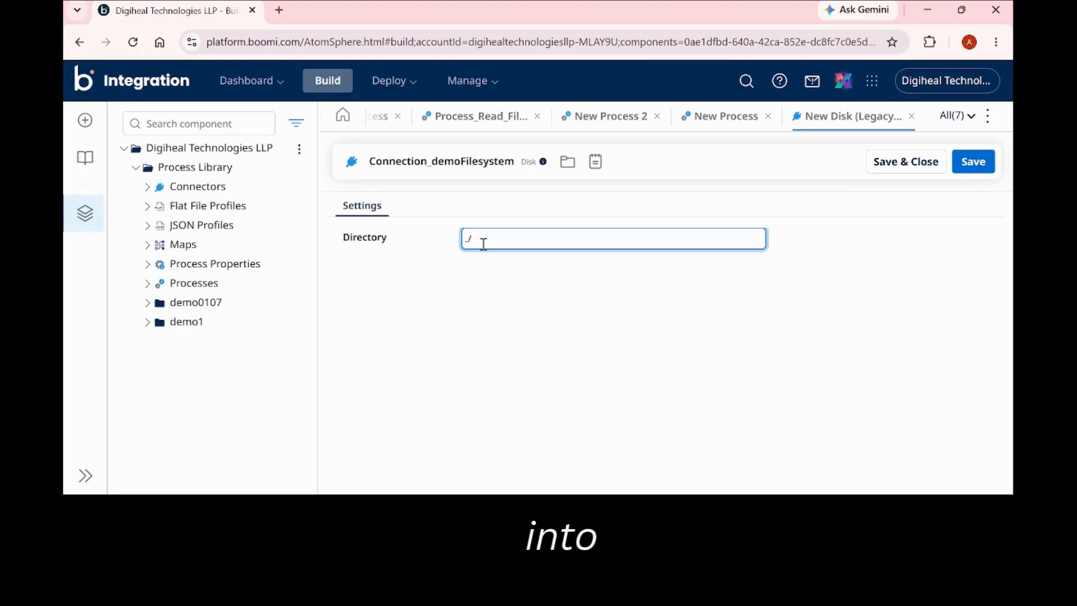
{"action": "type", "text": "da"}
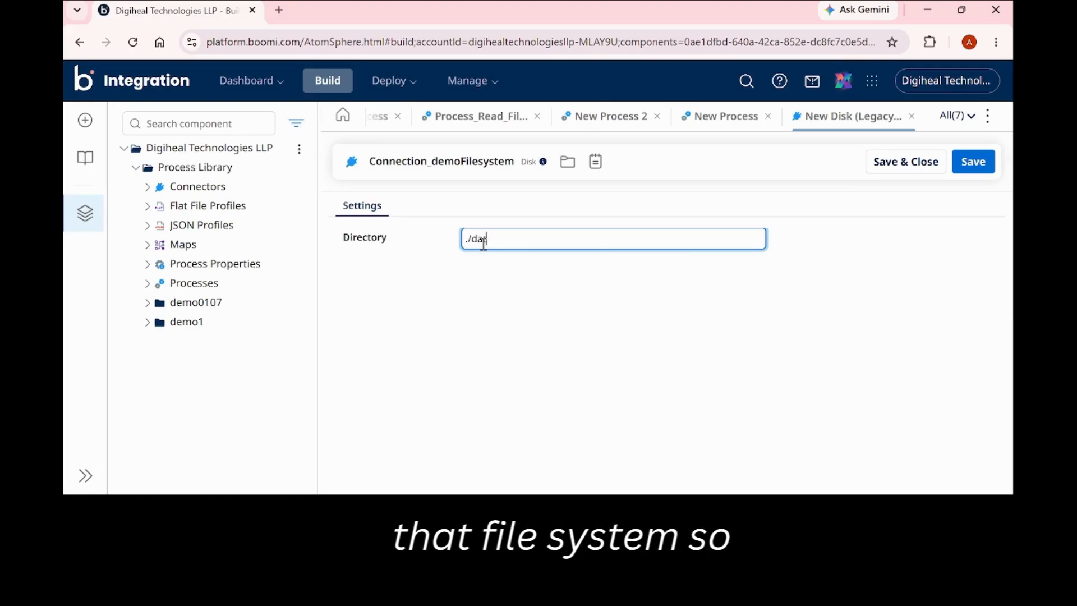
{"action": "type", "text": "ta"}
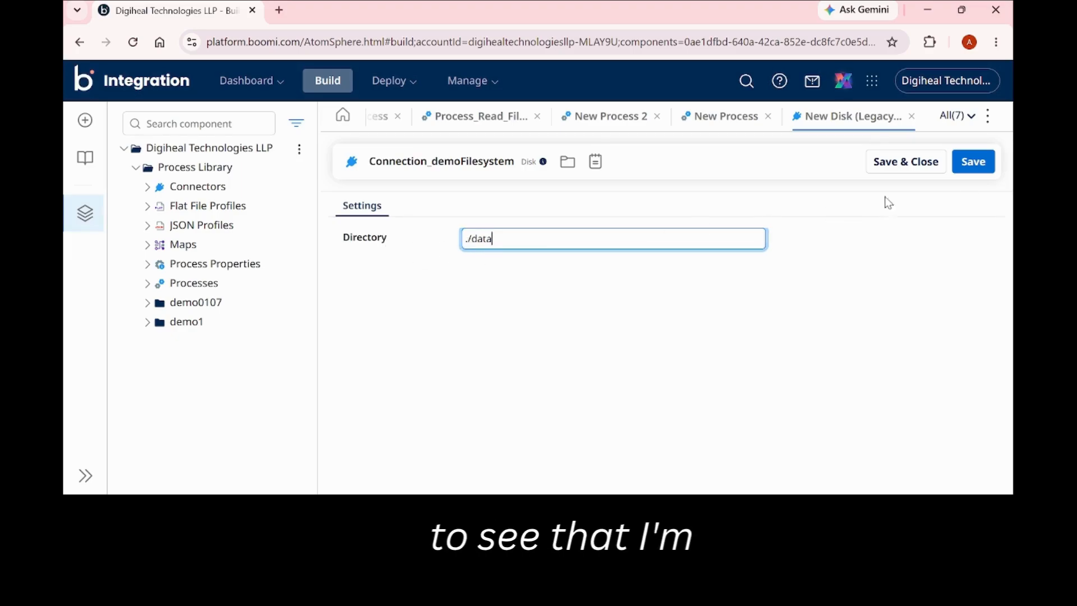
{"action": "left_click", "coordinate": [906, 171]}
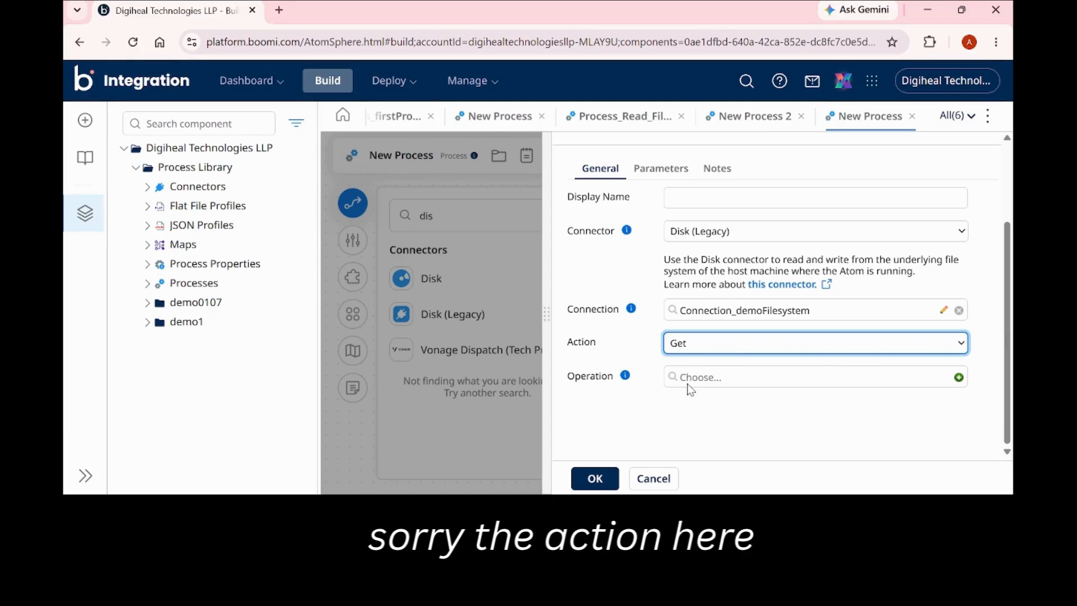
- Set the connector action to Send and create a new operation named Operation_createfile
{"action": "key", "text": "Down"}
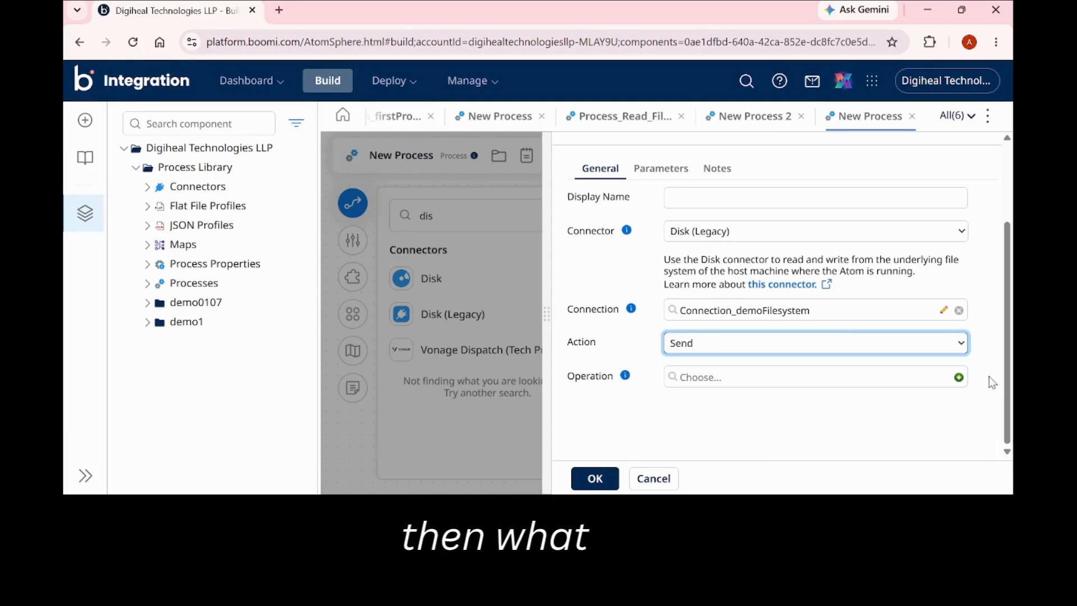
{"action": "left_click", "coordinate": [959, 376]}
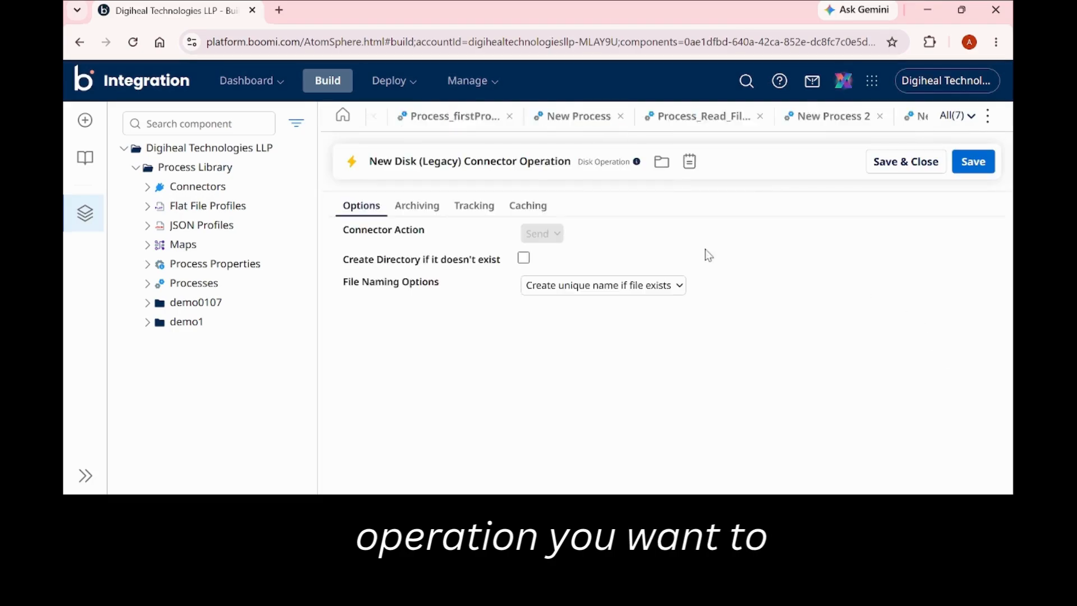
{"action": "left_click", "coordinate": [573, 159]}
{"action": "left_click_drag", "start_coordinate": [396, 170], "coordinate": [280, 165]}
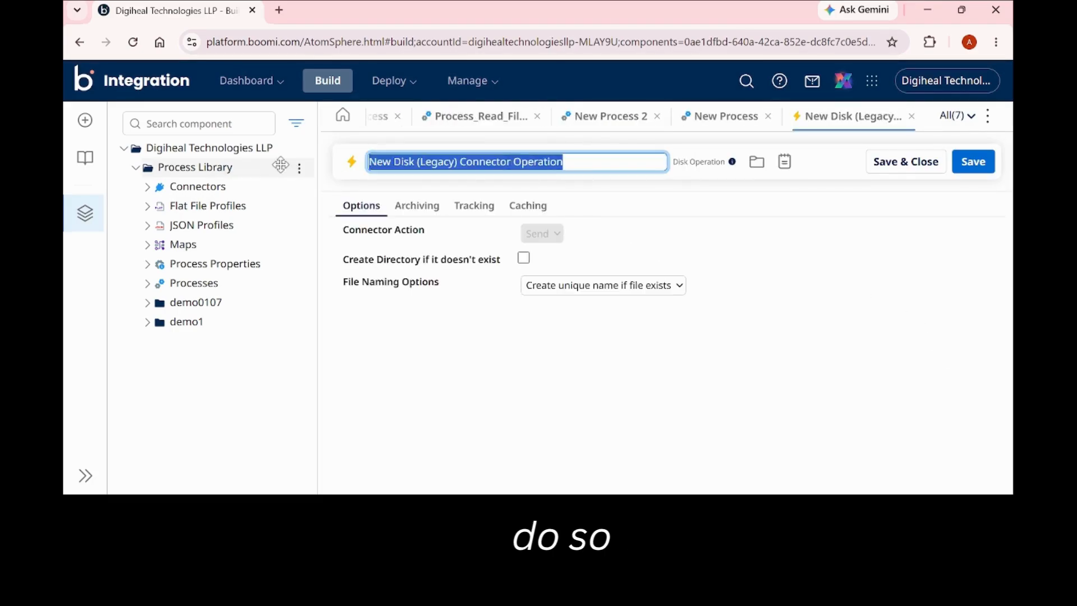
{"action": "left_click", "coordinate": [569, 162]}
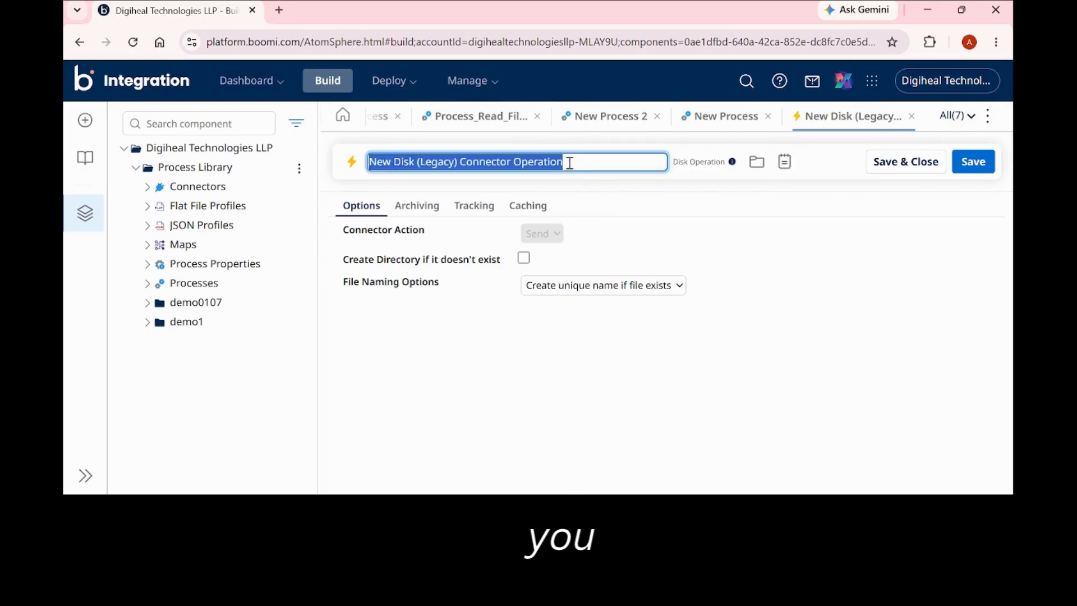
{"action": "key", "text": "BackSpace"}
{"action": "type", "text": "Operation_createfile"}
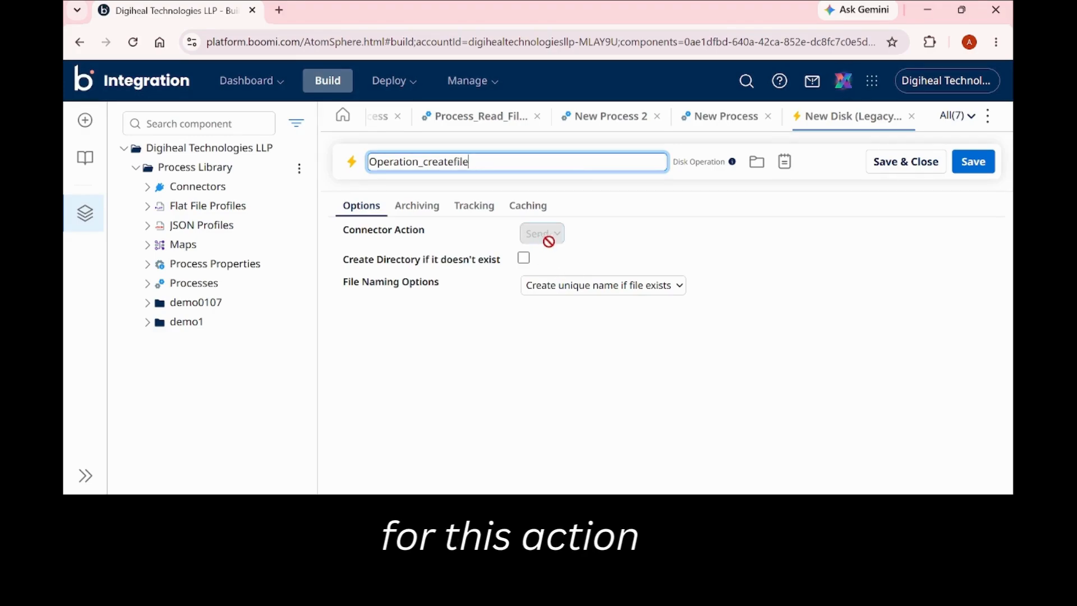
- Review the file naming options, keep "Create unique name if file exists", save and close the operation, and confirm the connector step
{"action": "left_click", "coordinate": [572, 296]}
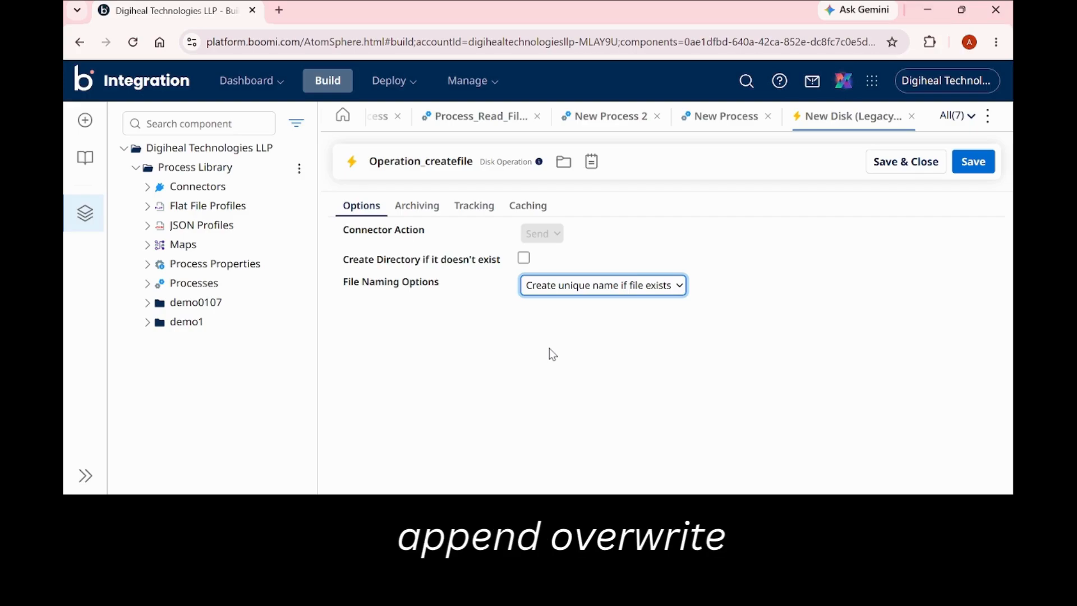
{"action": "left_click", "coordinate": [425, 348]}
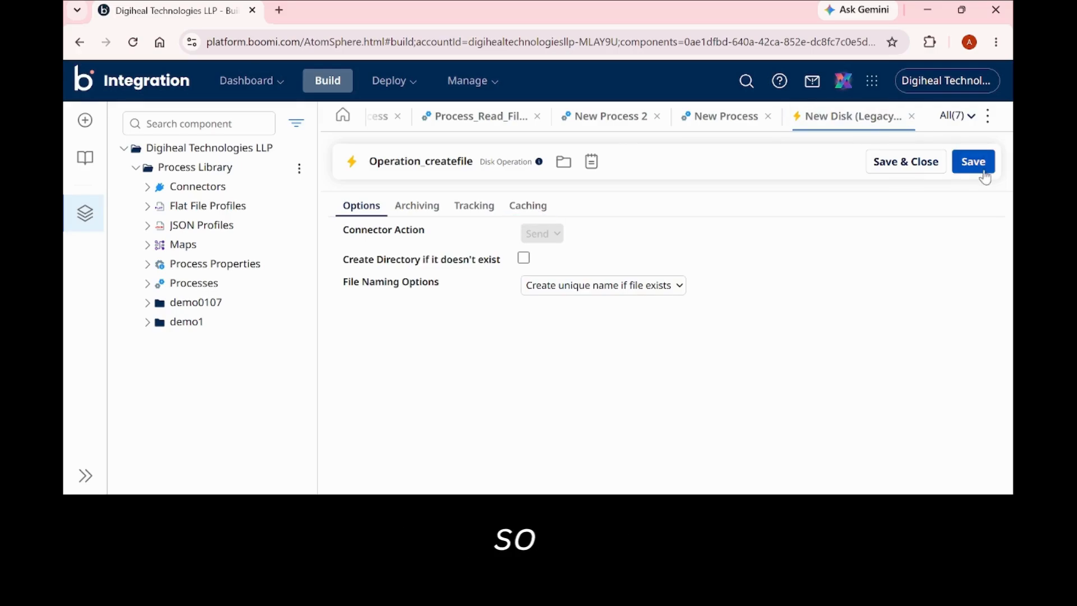
{"action": "left_click", "coordinate": [918, 169]}
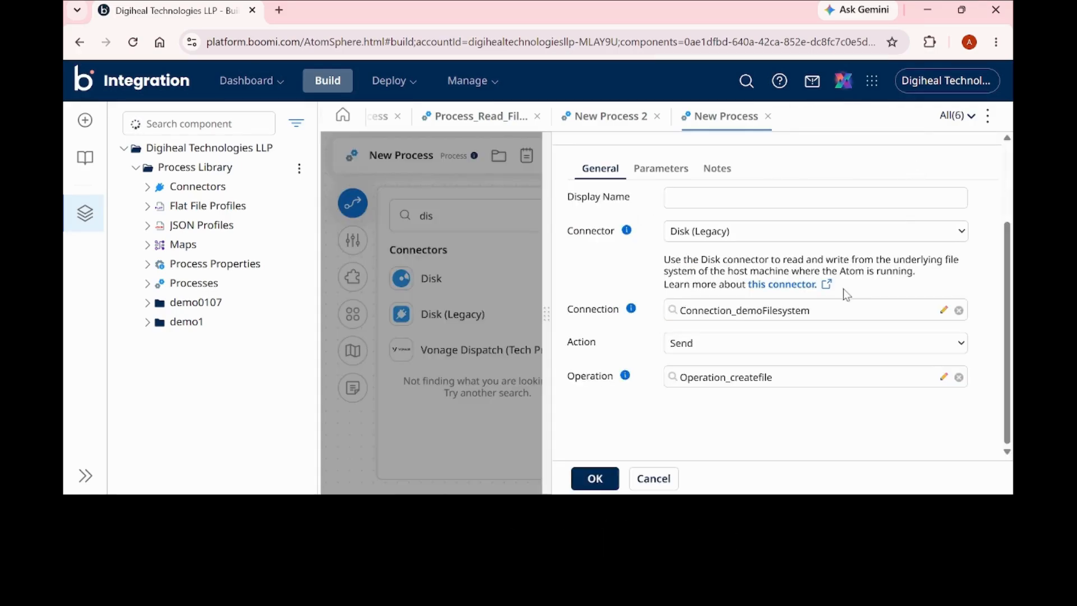
{"action": "left_click", "coordinate": [596, 481]}
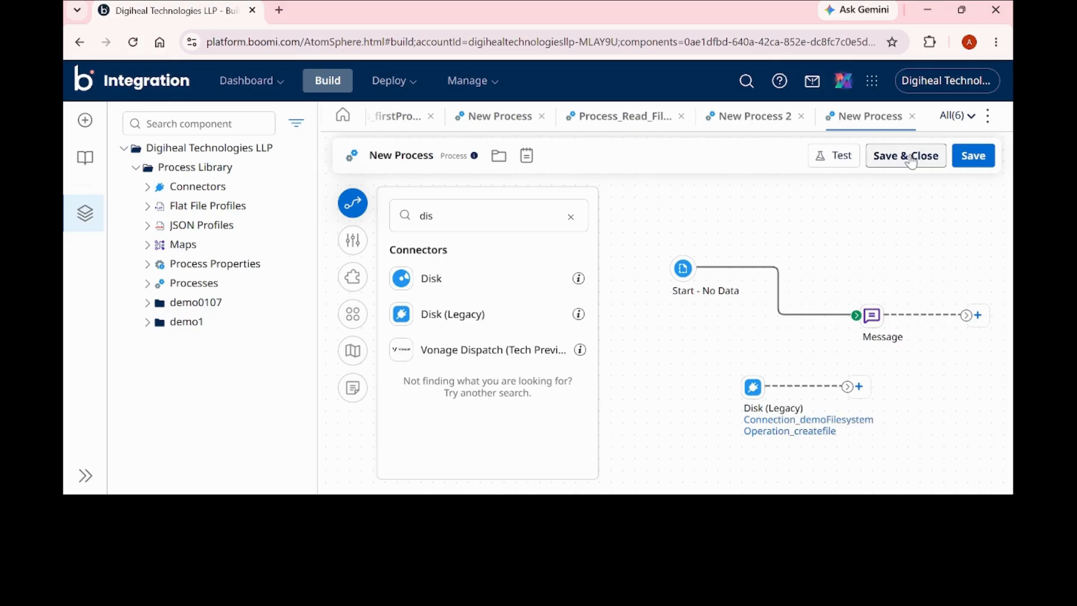
- Save the process, connect the Message step's output to the Disk (Legacy) step, and save the process again
{"action": "left_click", "coordinate": [972, 157]}
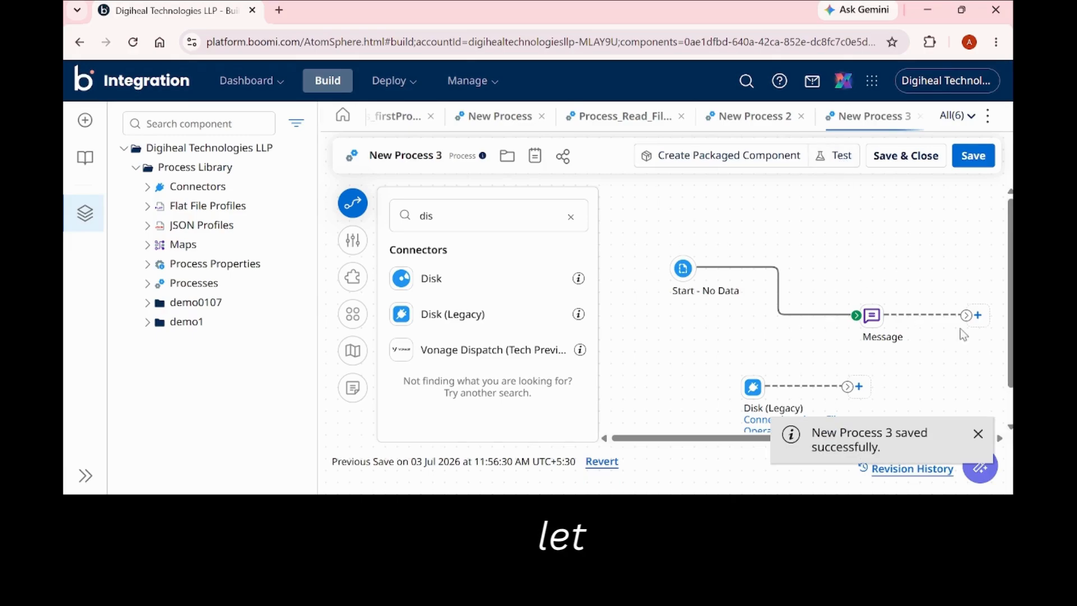
{"action": "left_click_drag", "start_coordinate": [966, 315], "coordinate": [752, 388]}
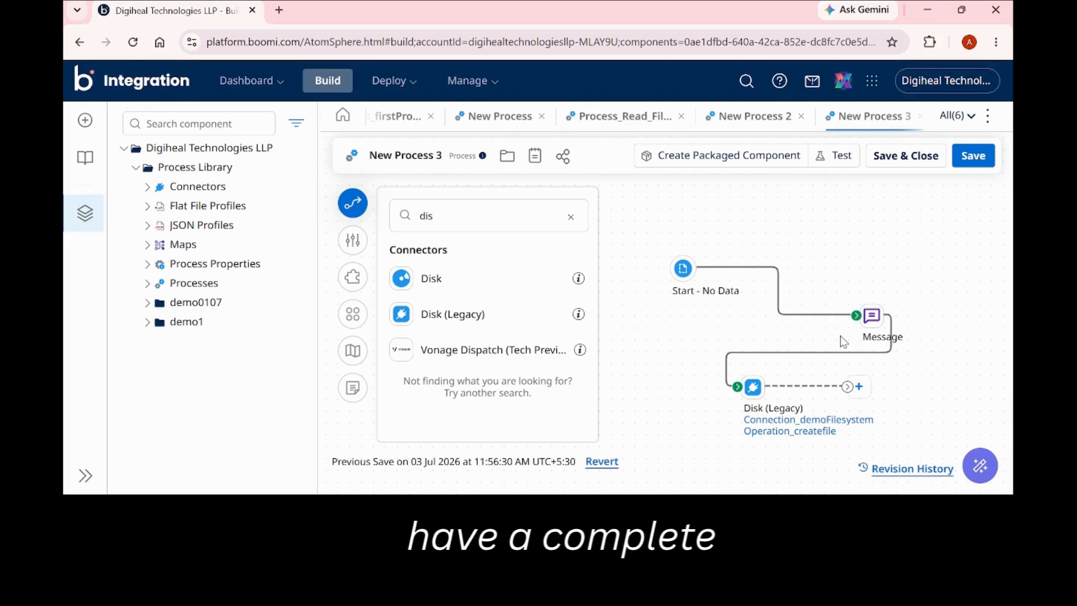
{"action": "left_click", "coordinate": [979, 162]}
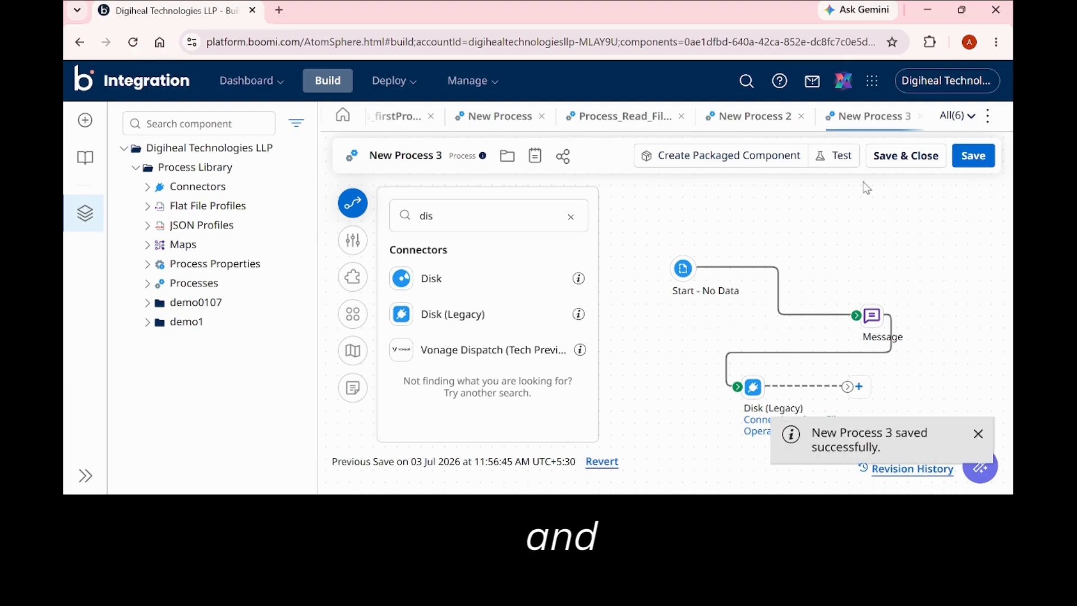
- Run the process in test mode on the runtime named test
{"action": "left_click", "coordinate": [847, 160]}
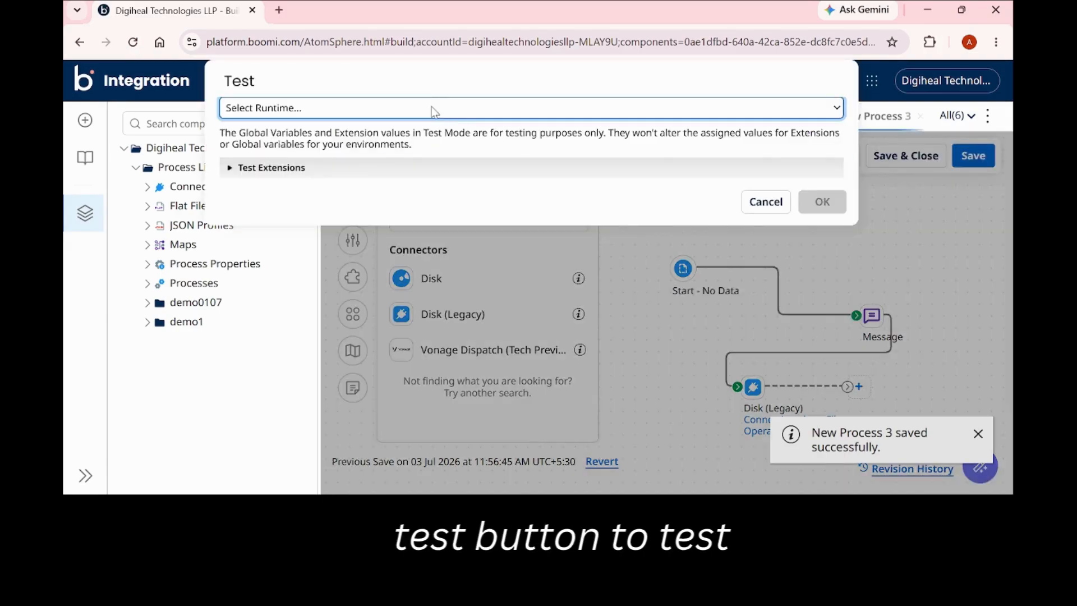
{"action": "left_click", "coordinate": [437, 114]}
{"action": "left_click", "coordinate": [265, 177]}
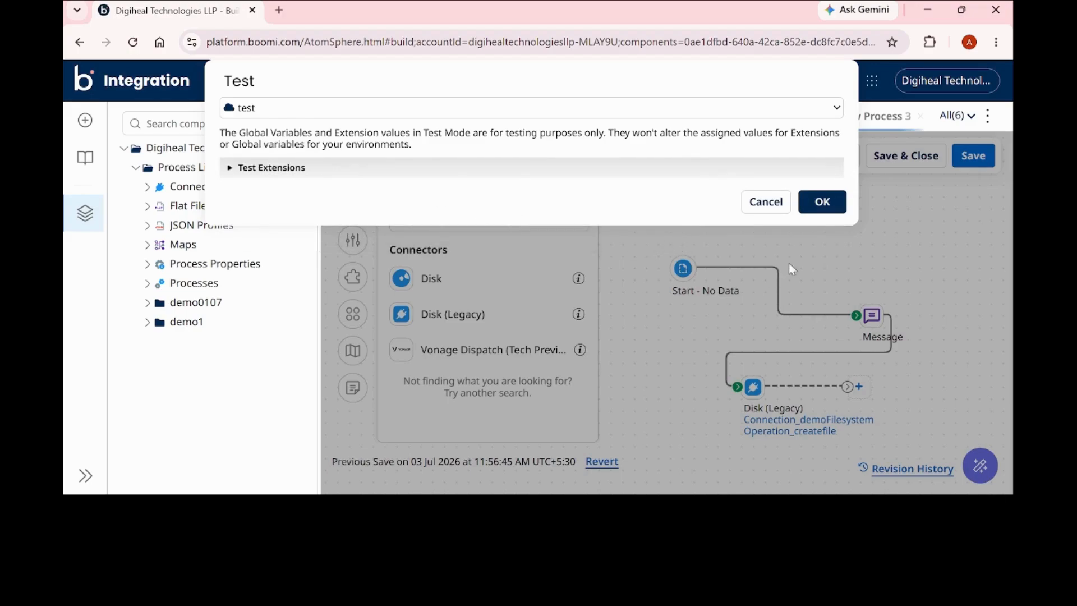
{"action": "left_click", "coordinate": [820, 208]}
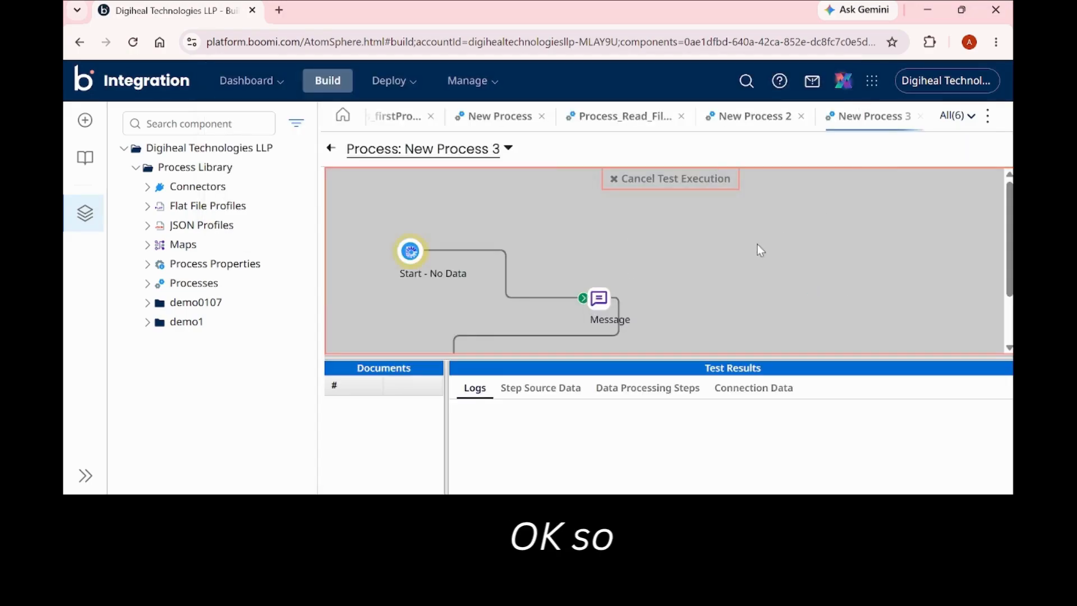
- Examine the Disk (Legacy) step's source document and its connection data in the test results, and return to the process canvas
{"action": "scroll", "coordinate": [744, 251], "scroll_direction": "down", "scroll_amount": 2}
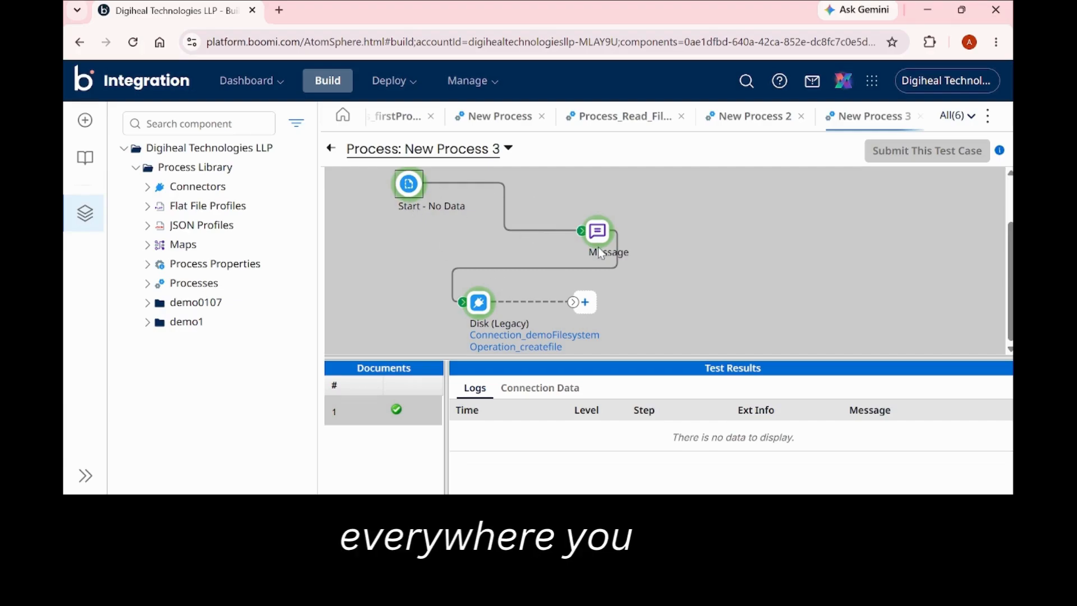
{"action": "left_click", "coordinate": [481, 306]}
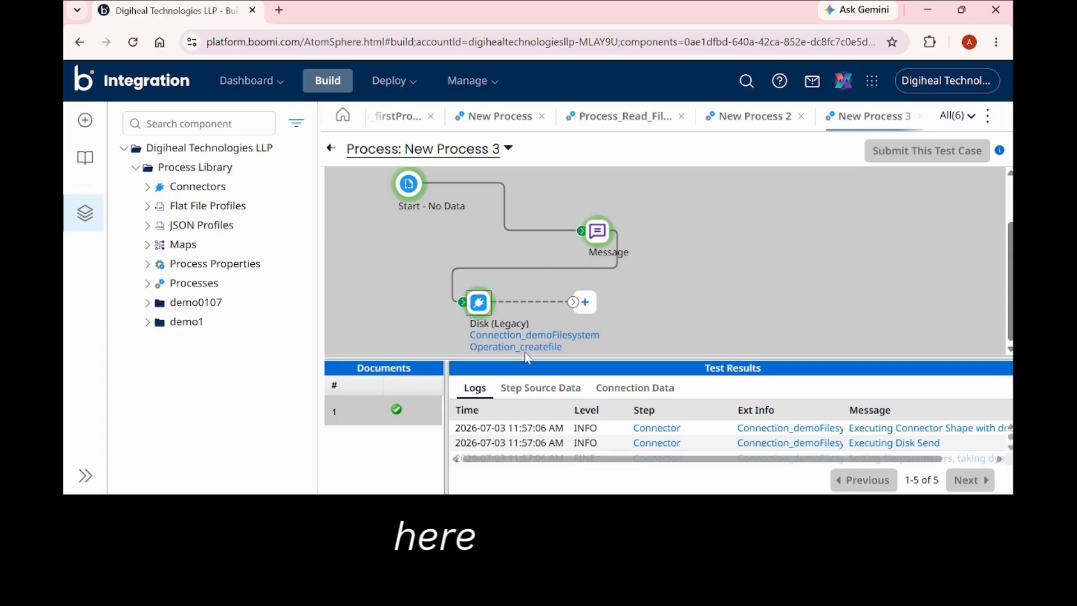
{"action": "left_click", "coordinate": [528, 395]}
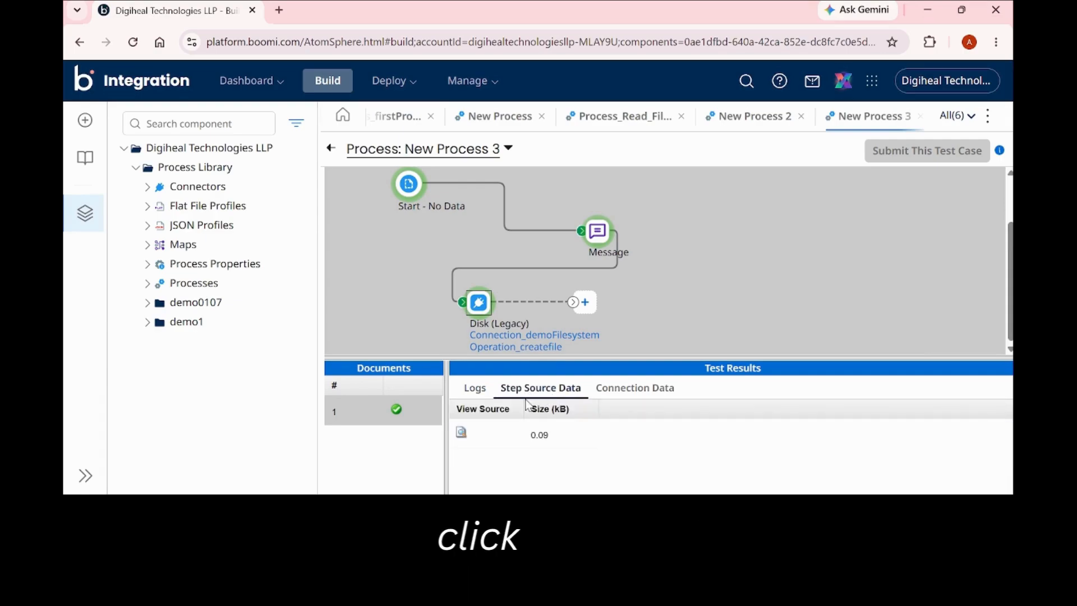
{"action": "left_click", "coordinate": [461, 434]}
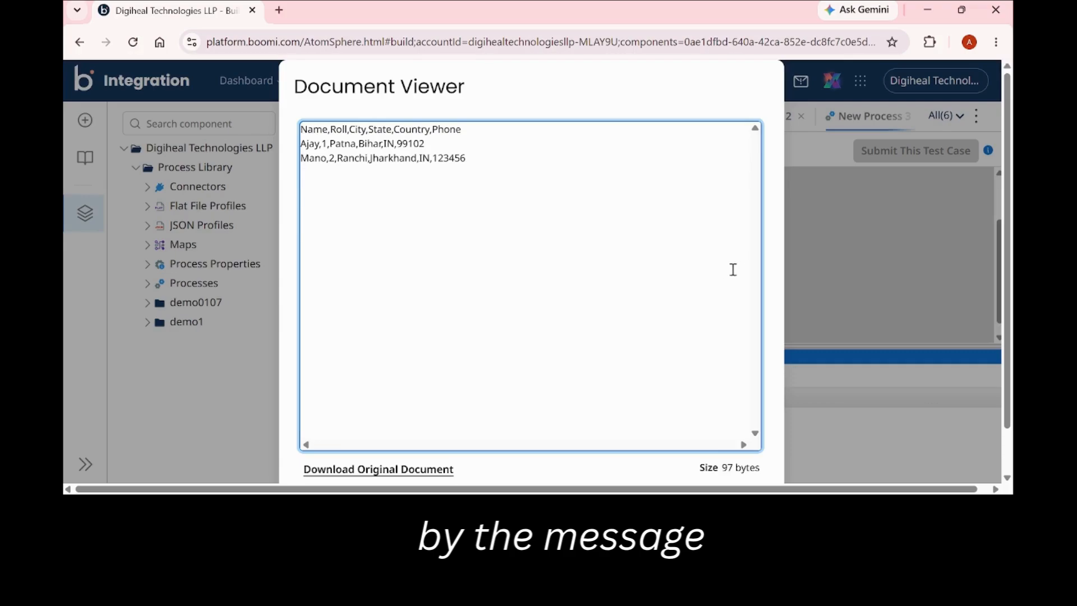
{"action": "scroll", "coordinate": [738, 269], "scroll_direction": "down", "scroll_amount": 1}
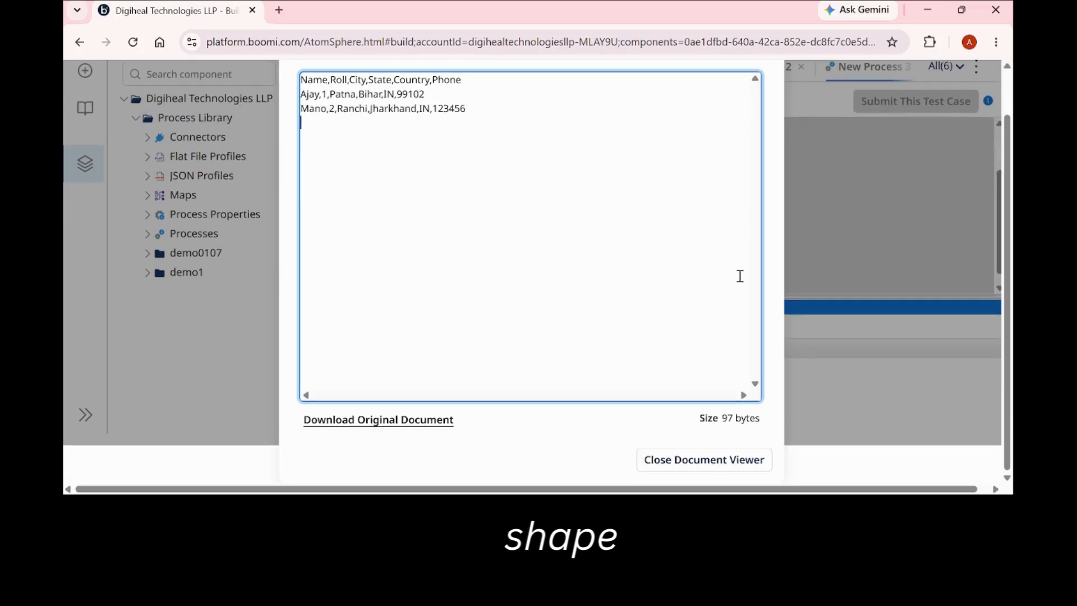
{"action": "left_click", "coordinate": [722, 464]}
{"action": "left_click", "coordinate": [639, 388]}
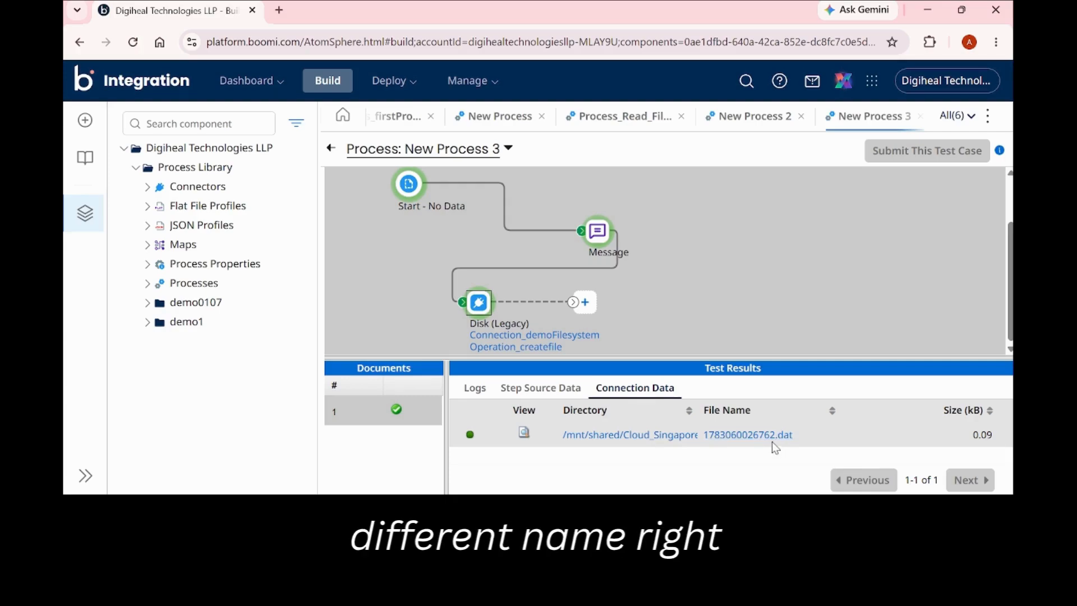
{"action": "left_click", "coordinate": [332, 150]}
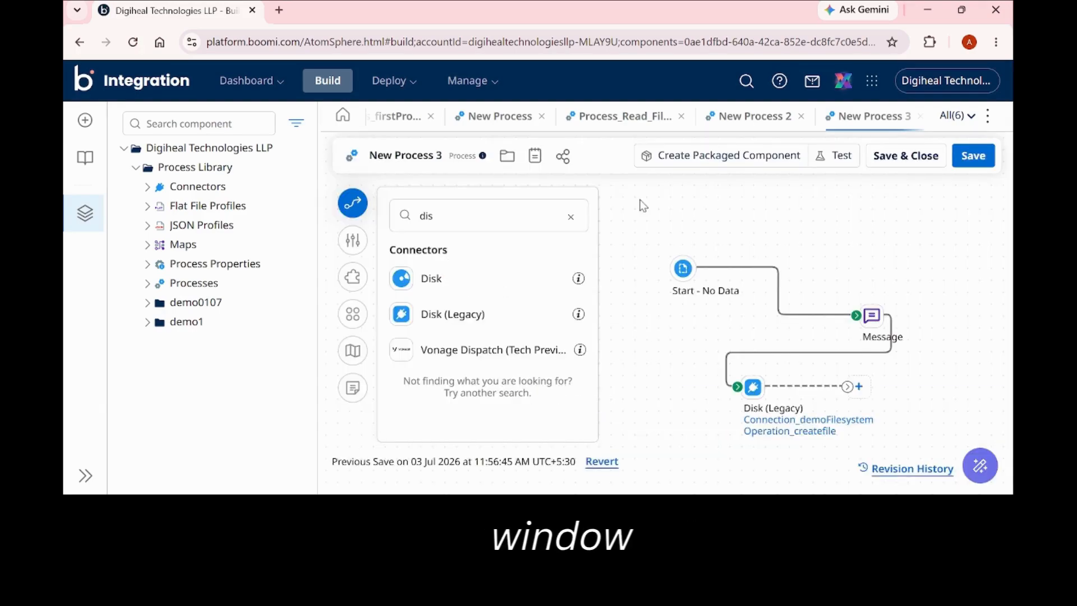